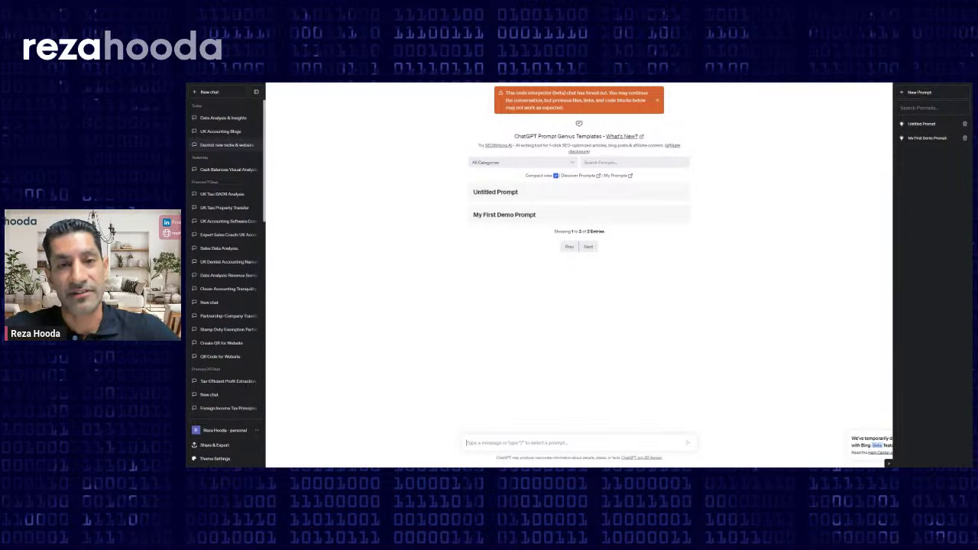
Step: Dismiss the code interpreter timeout notice and open the saved UK dental accounting names chat at its first prompt
{"action": "left_click", "coordinate": [220, 145]}
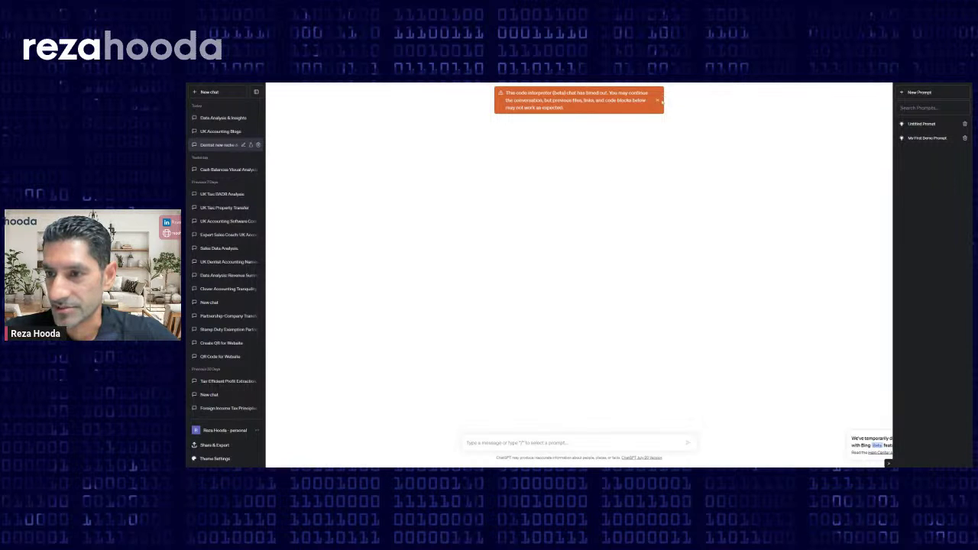
{"action": "left_click", "coordinate": [657, 100]}
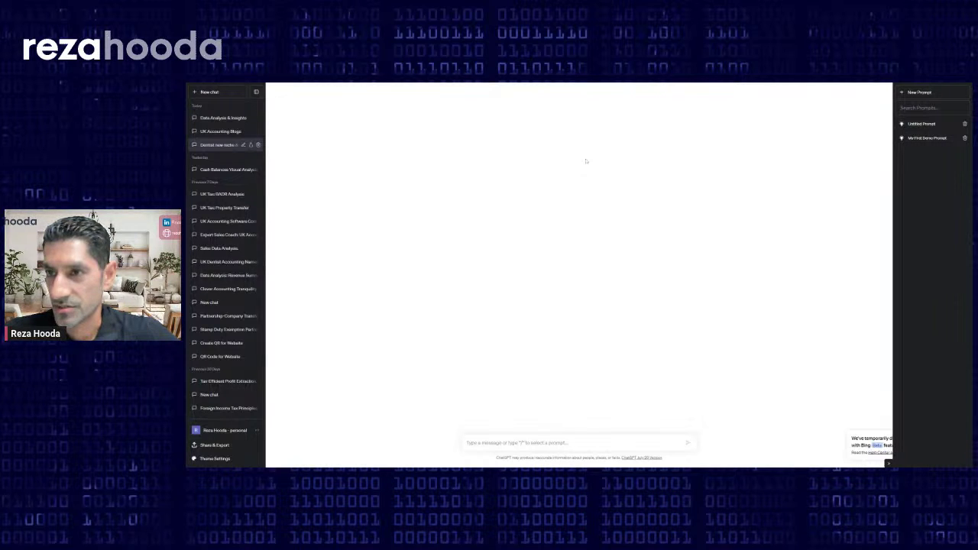
{"action": "left_click", "coordinate": [222, 262]}
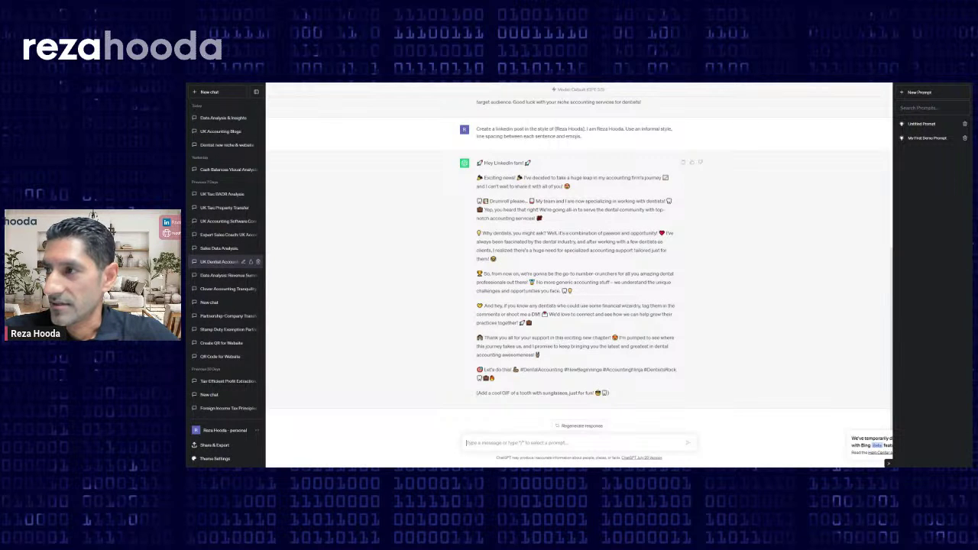
{"action": "scroll", "coordinate": [398, 229], "scroll_direction": "up", "scroll_amount": 5}
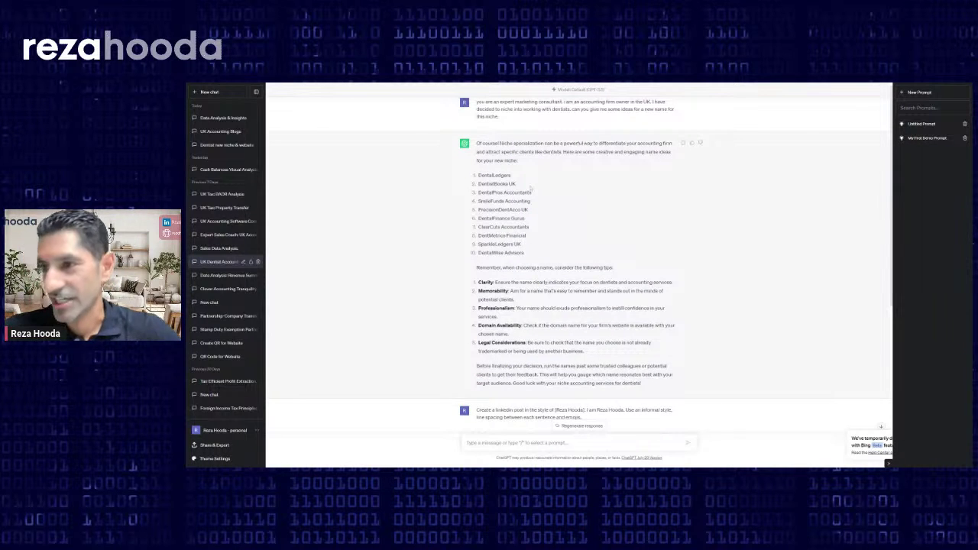
{"action": "scroll", "coordinate": [544, 254], "scroll_direction": "up", "scroll_amount": 1}
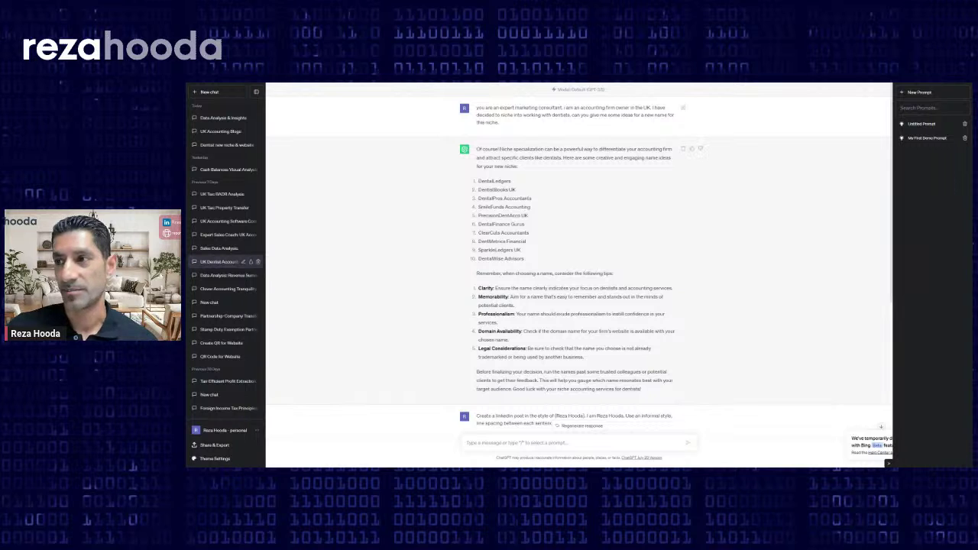
Step: Highlight the expert role wording and the accounting firm owner context in the chat's first prompt
{"action": "left_click_drag", "start_coordinate": [476, 108], "coordinate": [500, 109]}
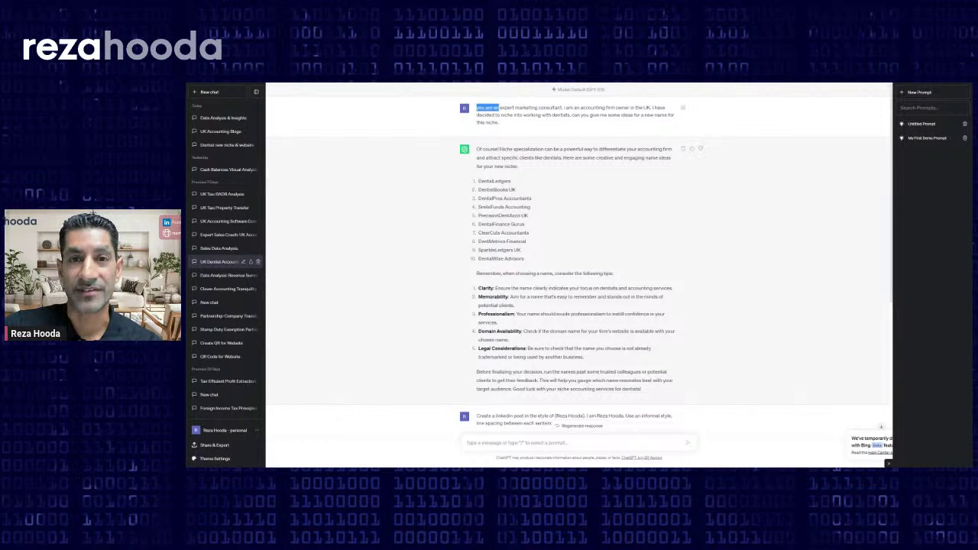
{"action": "left_click", "coordinate": [500, 108]}
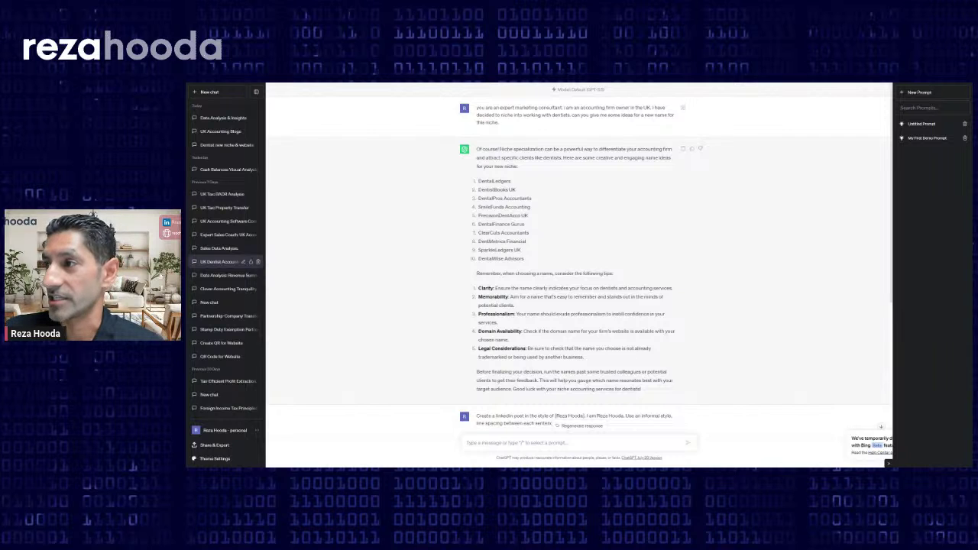
{"action": "left_click_drag", "start_coordinate": [583, 108], "coordinate": [644, 108]}
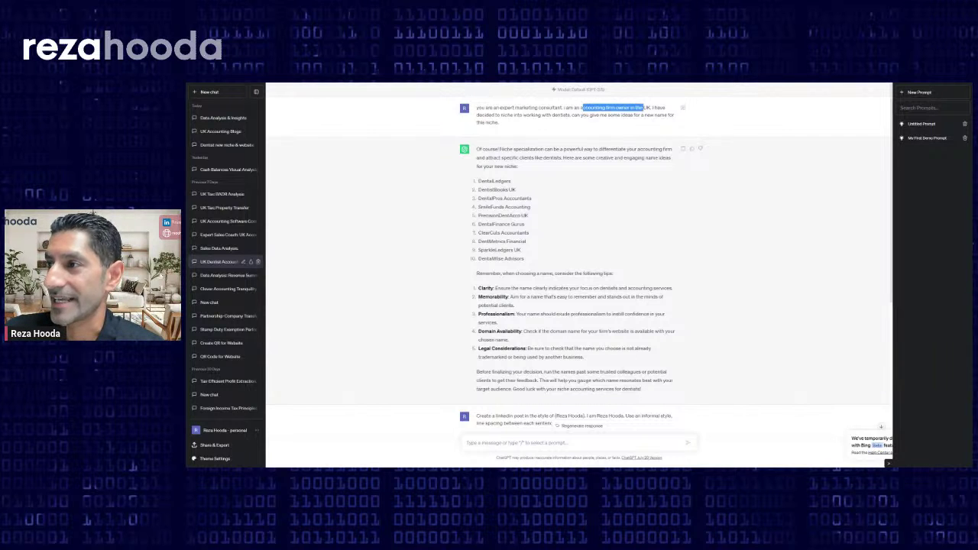
{"action": "left_click", "coordinate": [644, 107]}
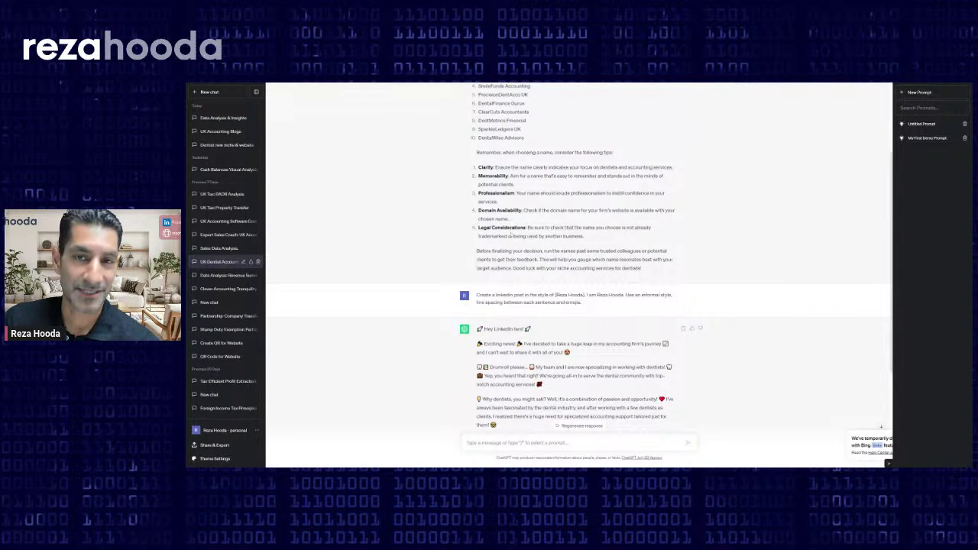
Step: Read the LinkedIn post prompt and its reply, and highlight the model label heading the chat
{"action": "scroll", "coordinate": [579, 260], "scroll_direction": "down", "scroll_amount": 3}
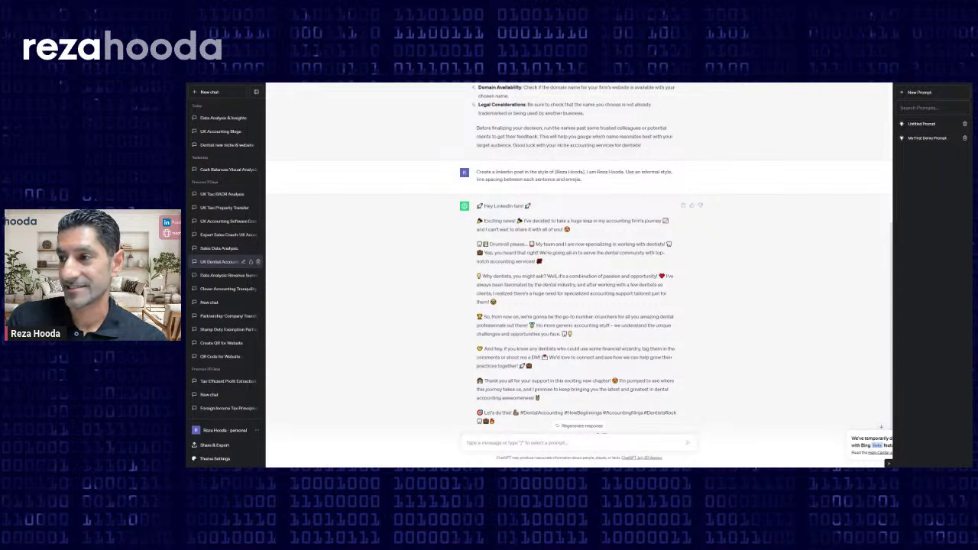
{"action": "scroll", "coordinate": [579, 267], "scroll_direction": "down", "scroll_amount": 1}
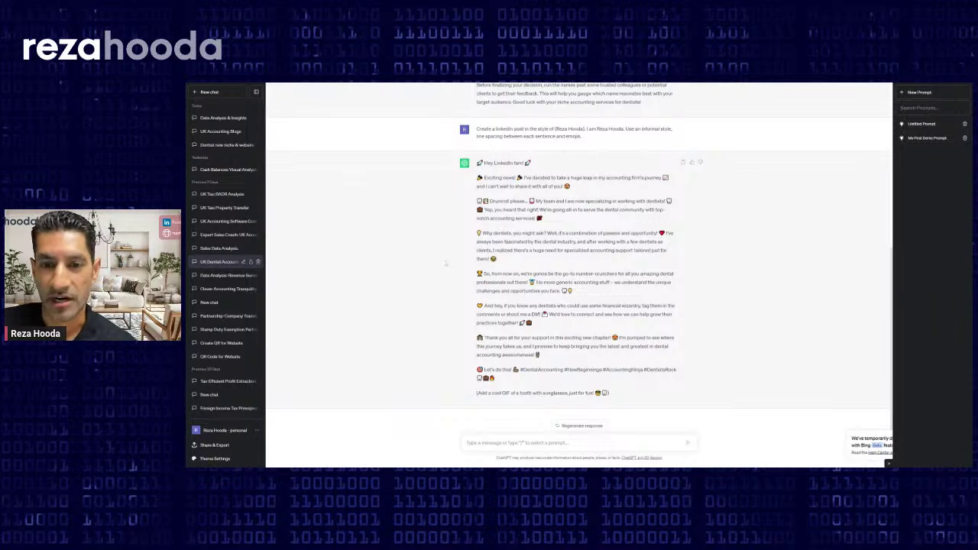
{"action": "scroll", "coordinate": [440, 258], "scroll_direction": "up", "scroll_amount": 4}
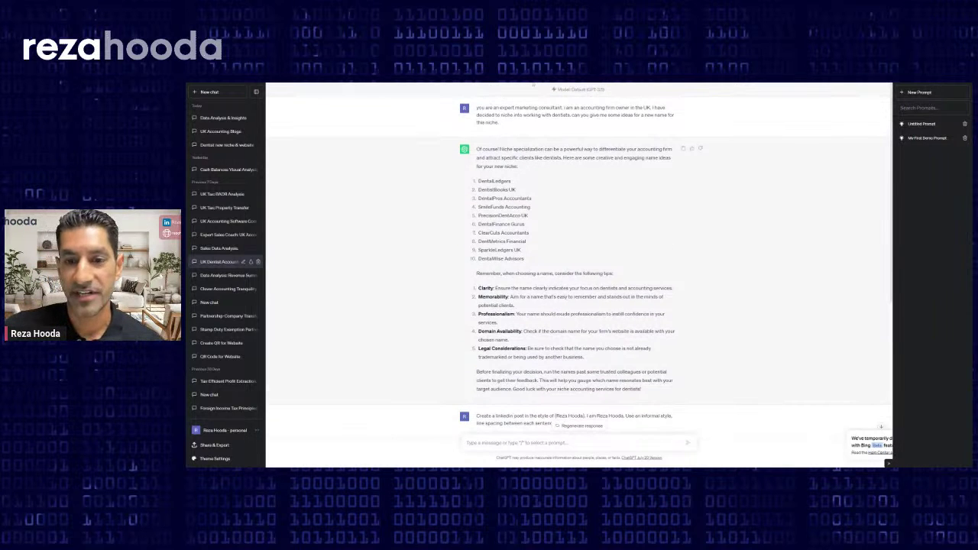
{"action": "left_click_drag", "start_coordinate": [608, 90], "coordinate": [578, 90]}
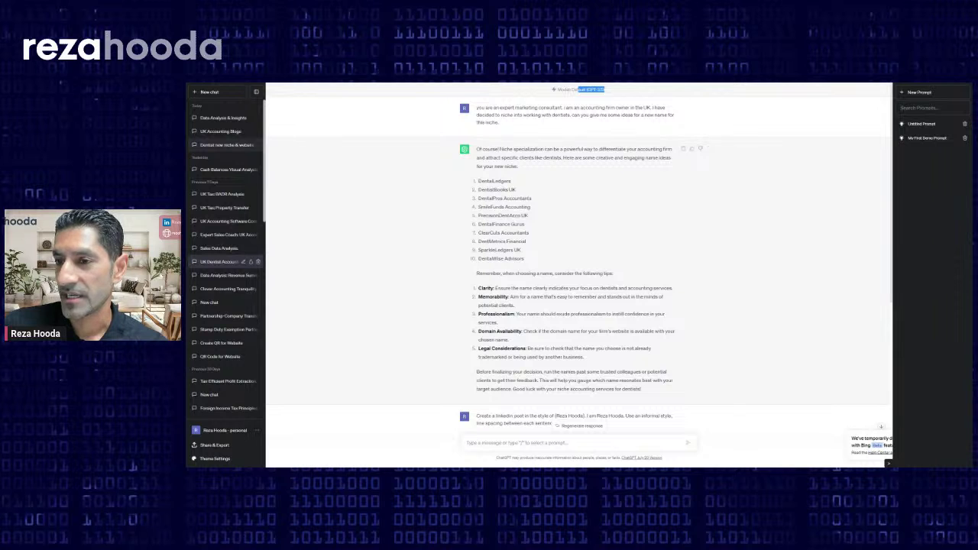
Step: Open the "Dentist new niche & website" chat at its first prompt and highlight its model label
{"action": "left_click", "coordinate": [222, 144]}
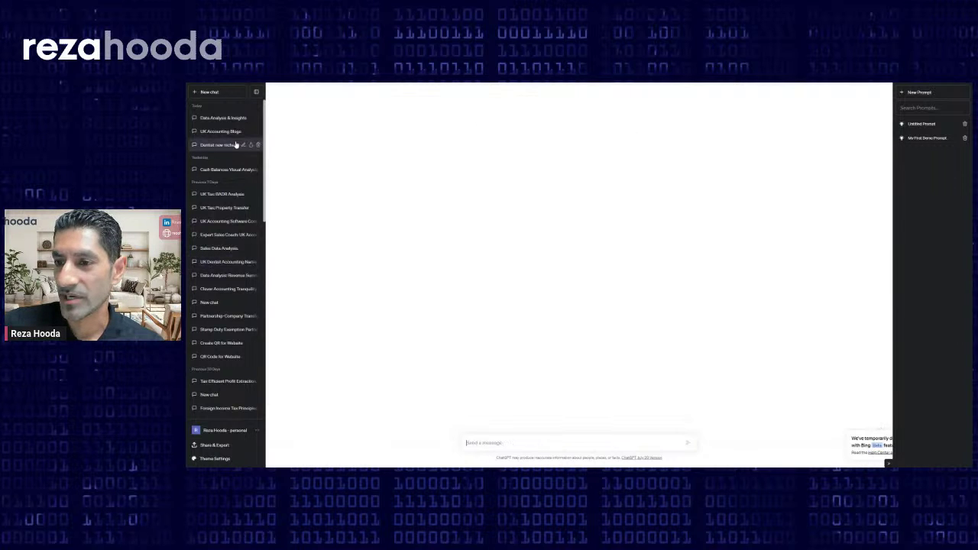
{"action": "scroll", "coordinate": [524, 230], "scroll_direction": "up", "scroll_amount": 20}
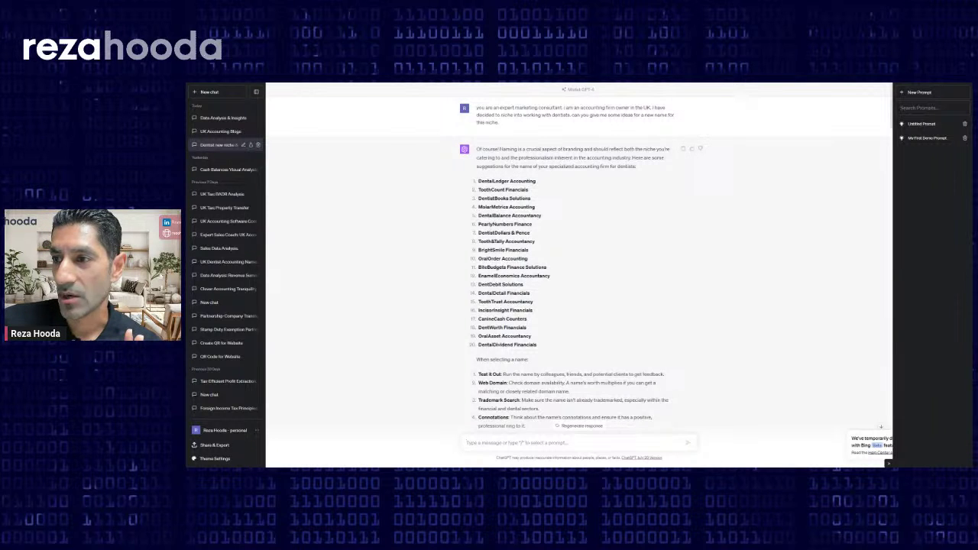
{"action": "double_click", "coordinate": [589, 90]}
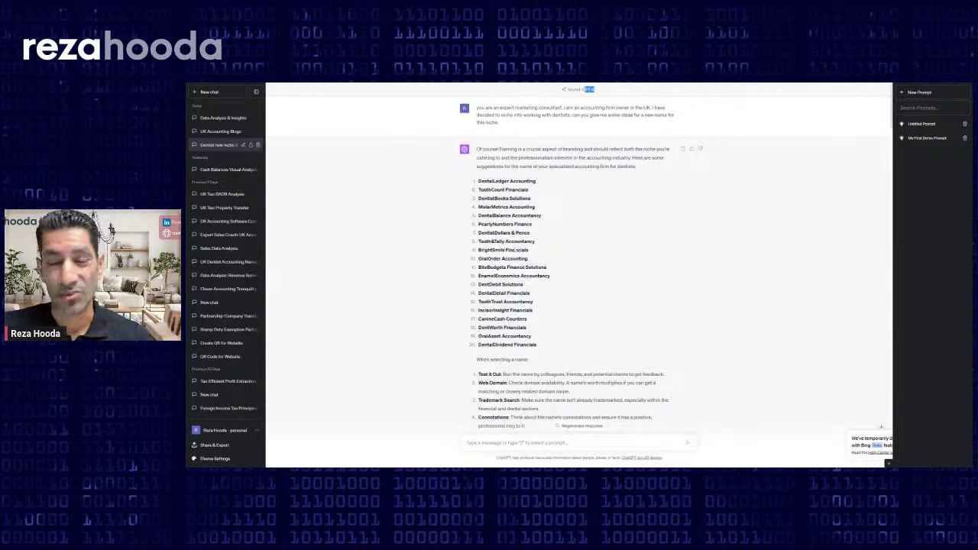
Step: Review the firm name suggestions and highlight the prompt requesting one-page website copy based on "Building a Story Brand"
{"action": "scroll", "coordinate": [508, 293], "scroll_direction": "down", "scroll_amount": 5}
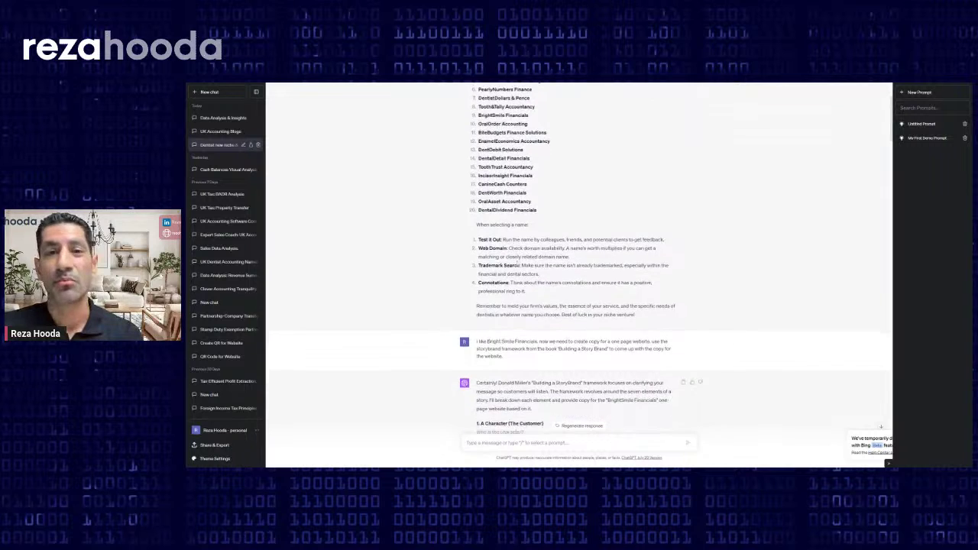
{"action": "scroll", "coordinate": [517, 264], "scroll_direction": "down", "scroll_amount": 1}
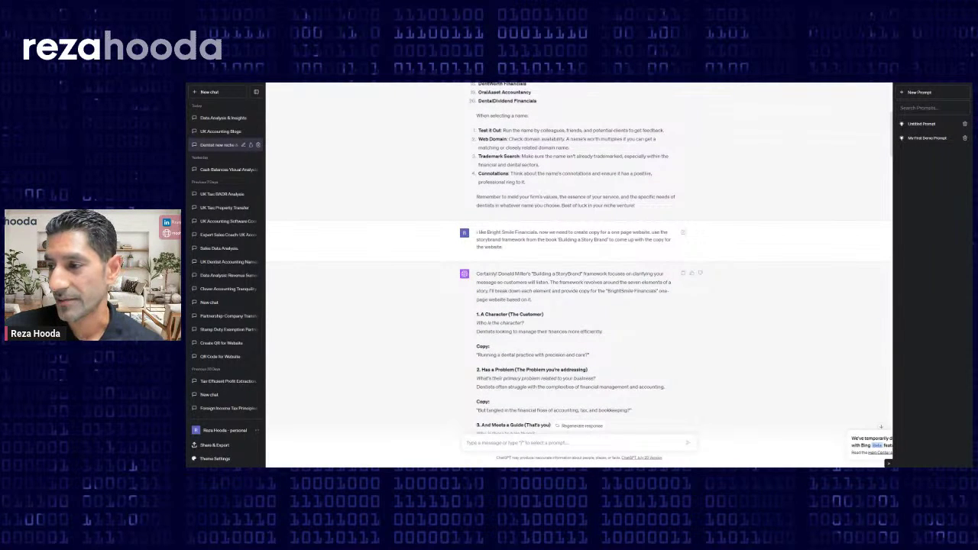
{"action": "left_click_drag", "start_coordinate": [538, 232], "coordinate": [669, 247]}
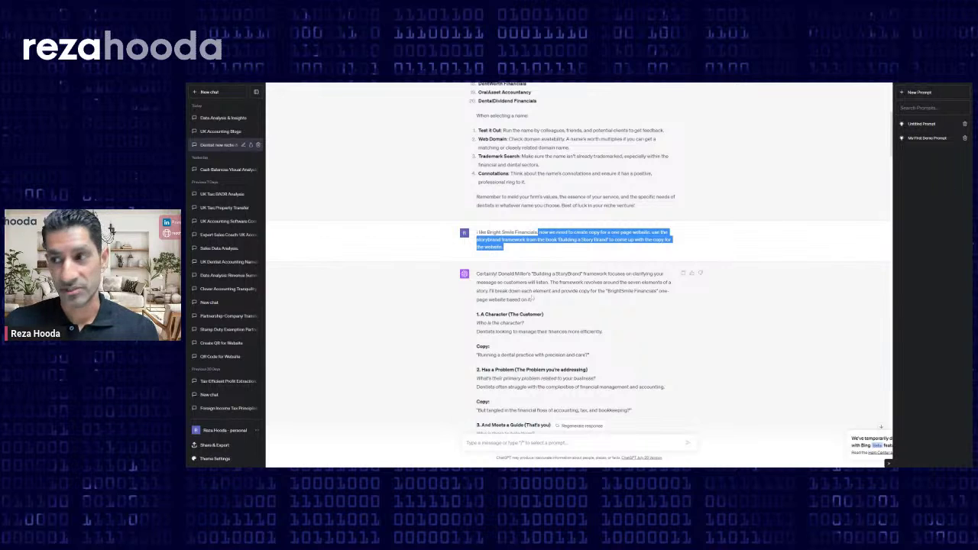
{"action": "left_click", "coordinate": [533, 299]}
Step: Read the seven-part StoryBrand reply through the full one-page website copy and its closing design advice
{"action": "scroll", "coordinate": [577, 260], "scroll_direction": "down", "scroll_amount": 3}
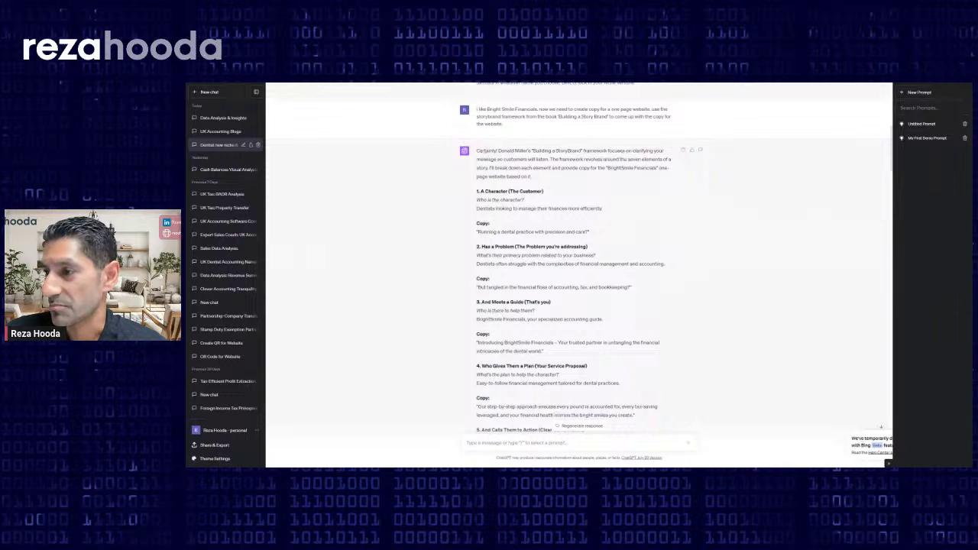
{"action": "scroll", "coordinate": [579, 260], "scroll_direction": "down", "scroll_amount": 3}
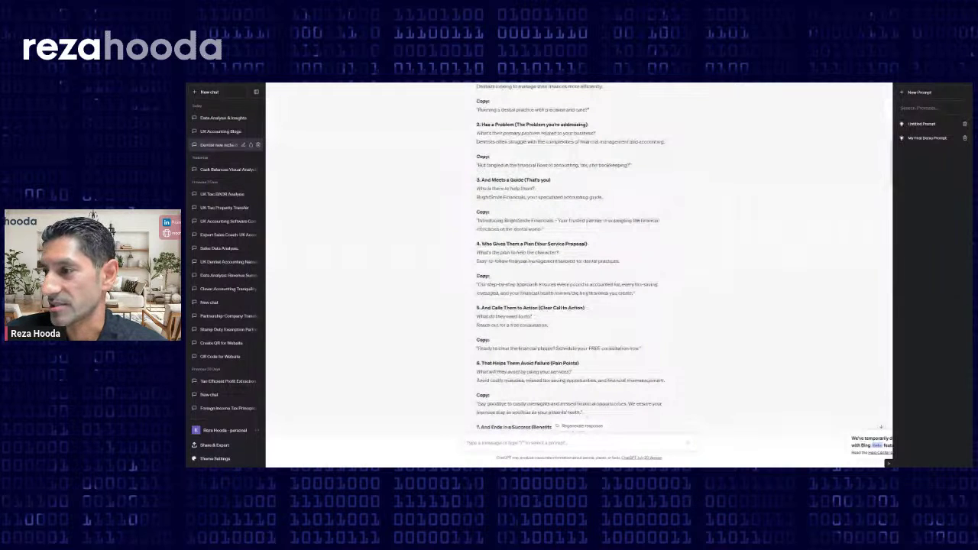
{"action": "scroll", "coordinate": [522, 389], "scroll_direction": "down", "scroll_amount": 3}
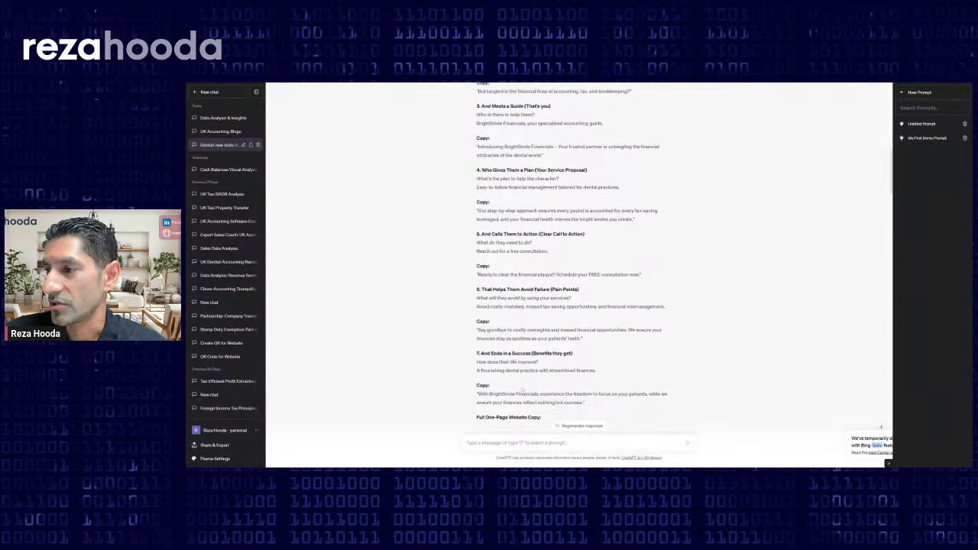
{"action": "scroll", "coordinate": [546, 316], "scroll_direction": "down", "scroll_amount": 1}
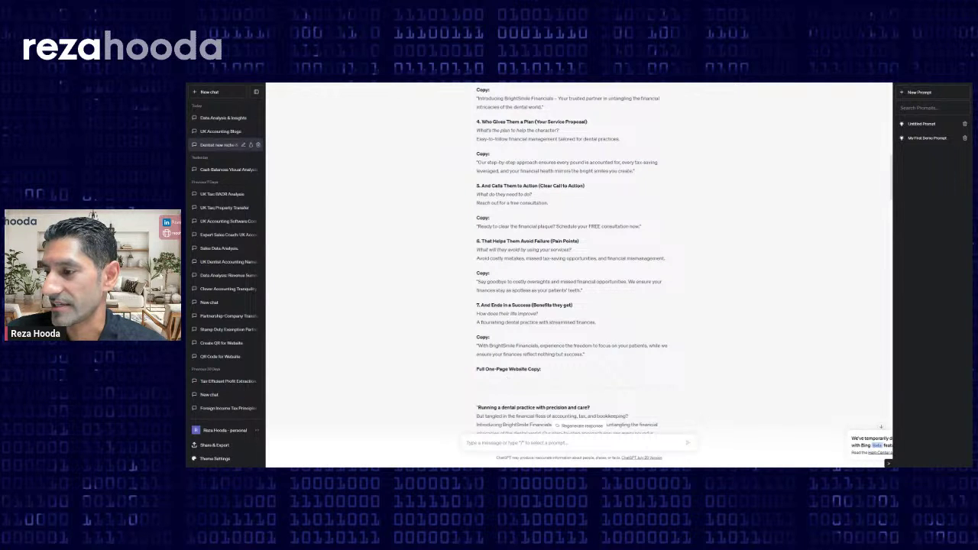
{"action": "scroll", "coordinate": [522, 369], "scroll_direction": "down", "scroll_amount": 3}
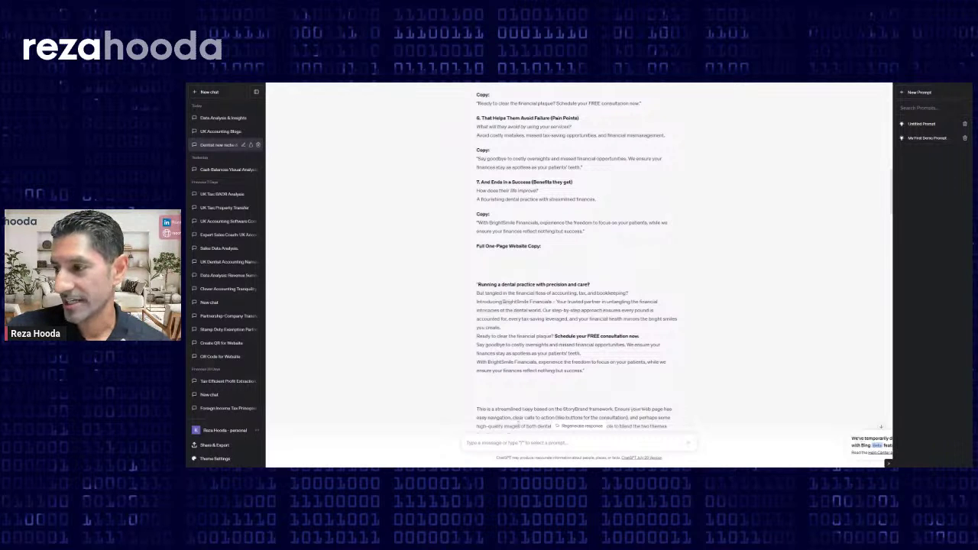
{"action": "scroll", "coordinate": [524, 410], "scroll_direction": "down", "scroll_amount": 10}
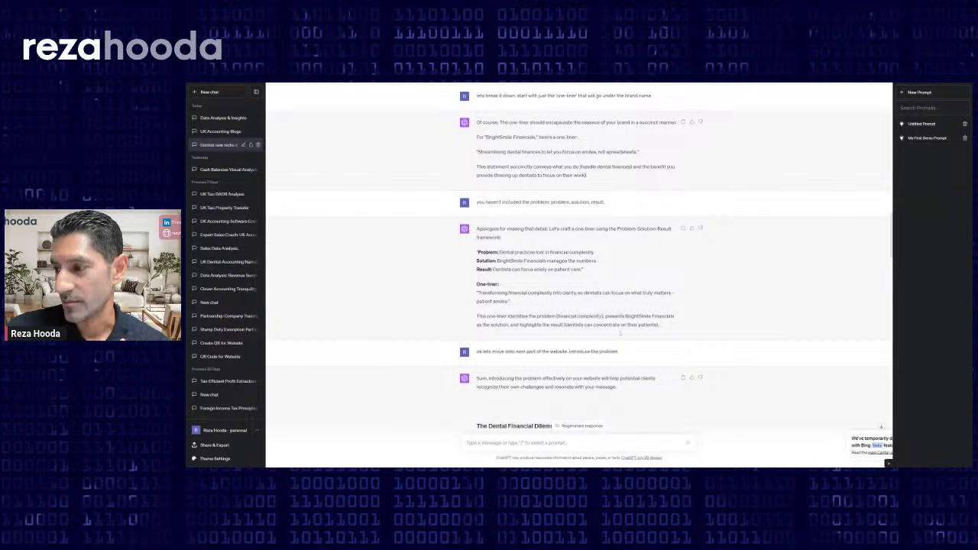
{"action": "scroll", "coordinate": [501, 181], "scroll_direction": "up", "scroll_amount": 3}
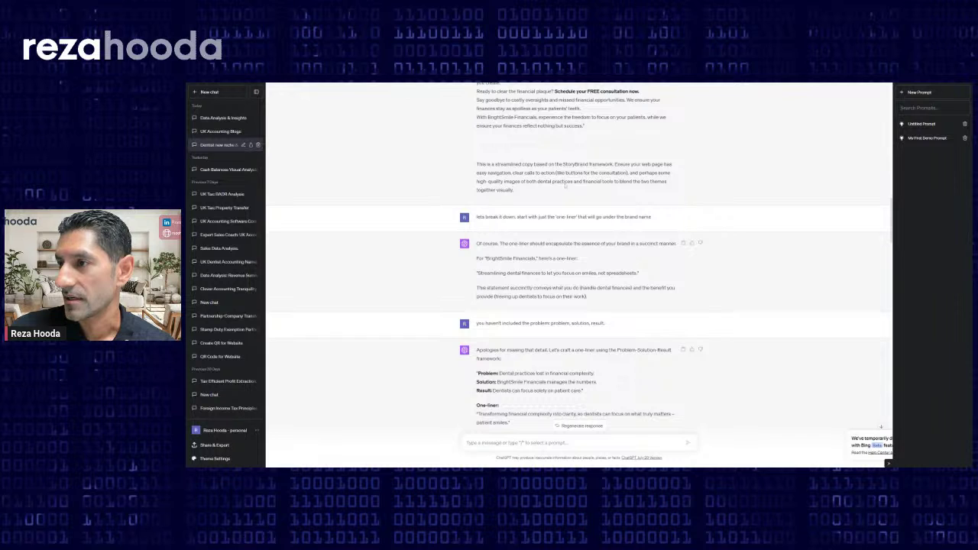
{"action": "left_click_drag", "start_coordinate": [582, 181], "coordinate": [632, 197]}
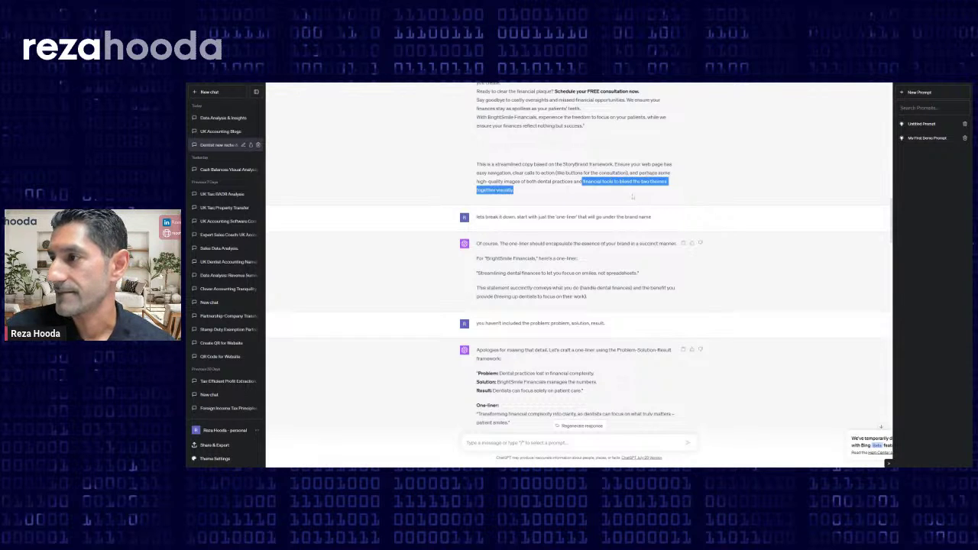
{"action": "left_click", "coordinate": [627, 195]}
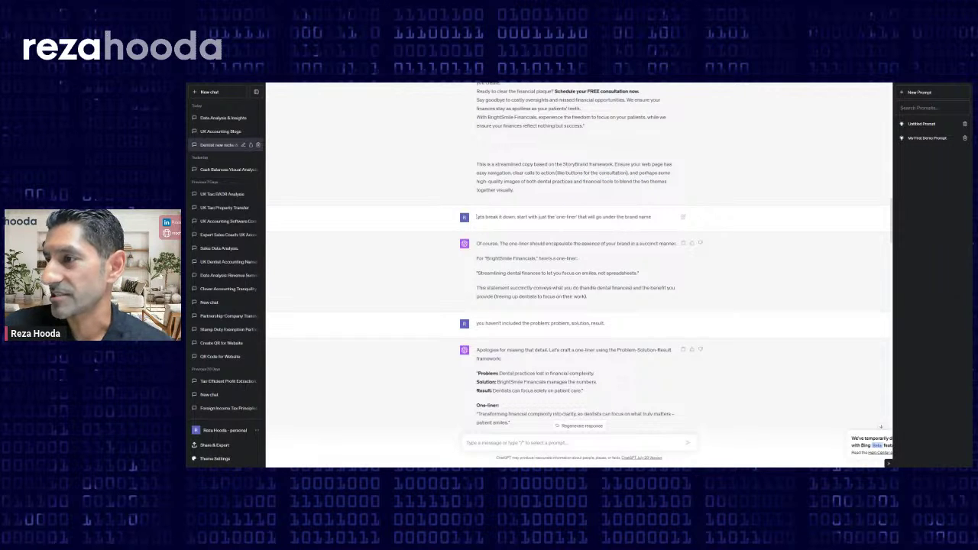
Step: Examine the prompt asking for a brand one-liner and highlight the suggested line in the reply
{"action": "left_click_drag", "start_coordinate": [477, 217], "coordinate": [658, 222]}
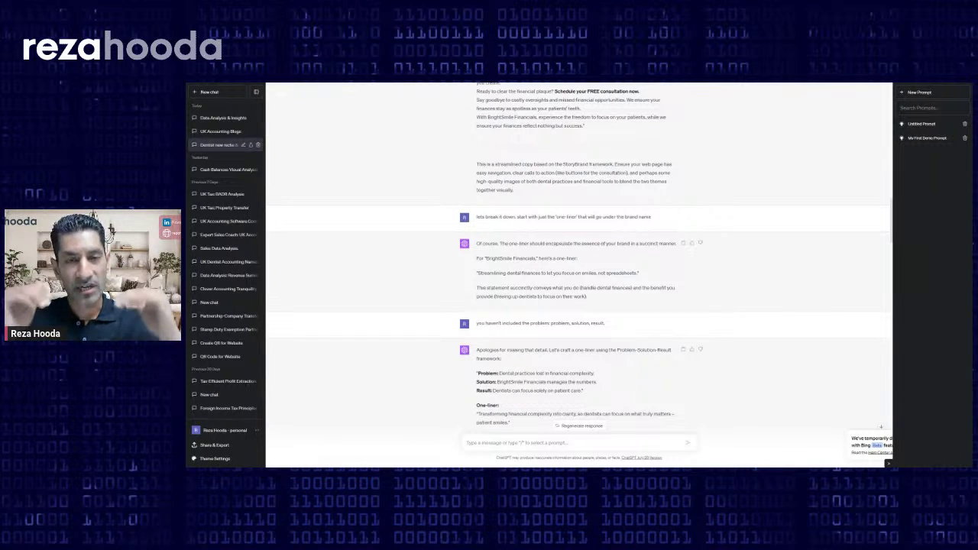
{"action": "double_click", "coordinate": [591, 243]}
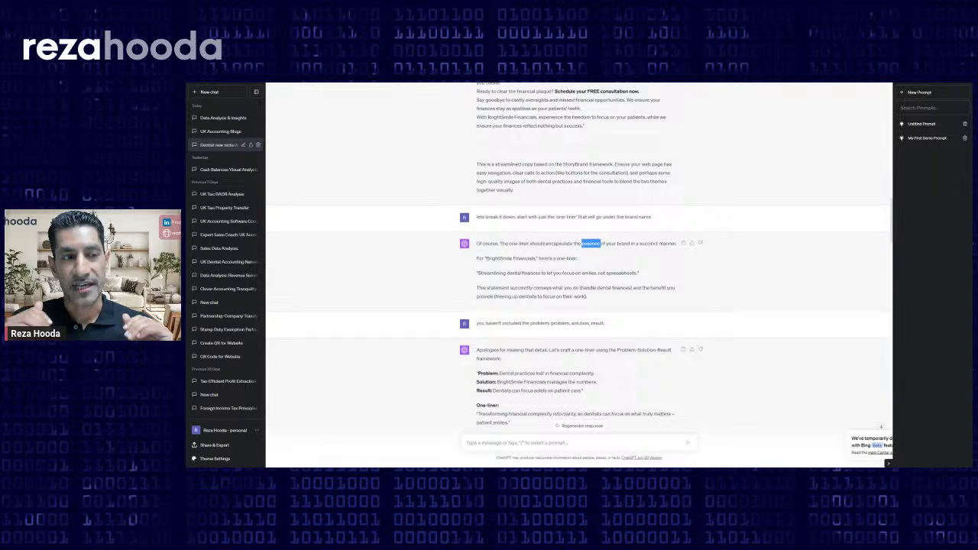
{"action": "left_click_drag", "start_coordinate": [477, 273], "coordinate": [639, 273]}
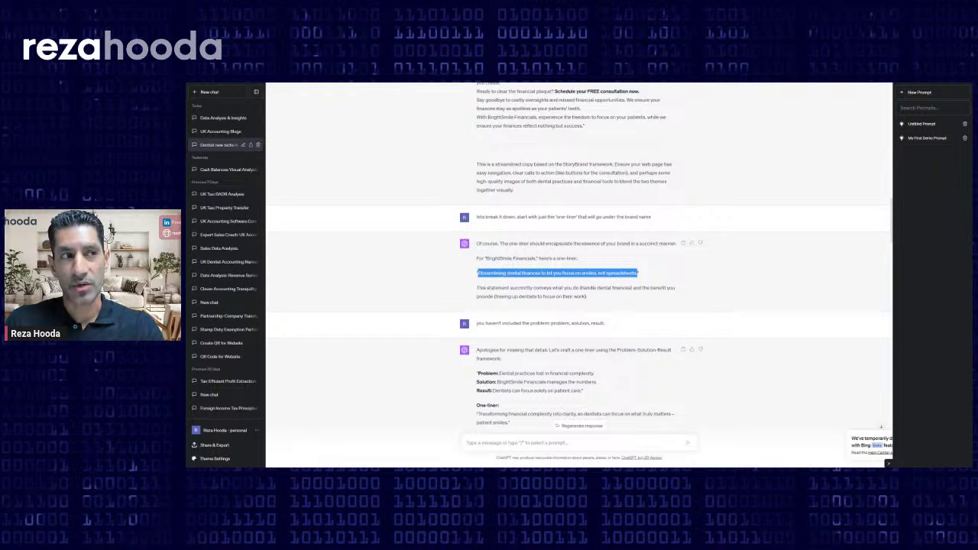
Step: Review the follow-up prompt about the missing problem, solution and result, highlighting parts of the revised Problem-Solution-Result reply and its one-liner
{"action": "scroll", "coordinate": [639, 273], "scroll_direction": "down", "scroll_amount": 3}
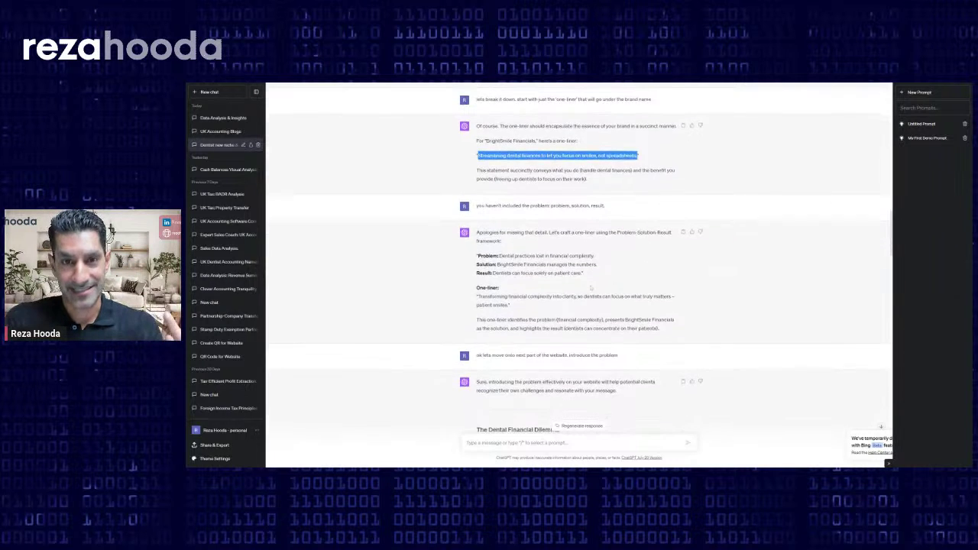
{"action": "left_click", "coordinate": [510, 175]}
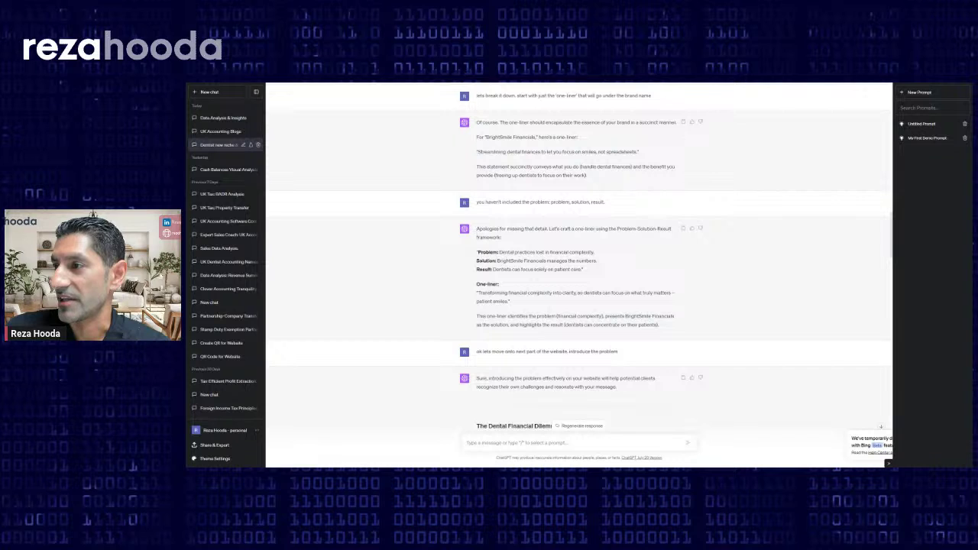
{"action": "left_click_drag", "start_coordinate": [478, 229], "coordinate": [519, 229]}
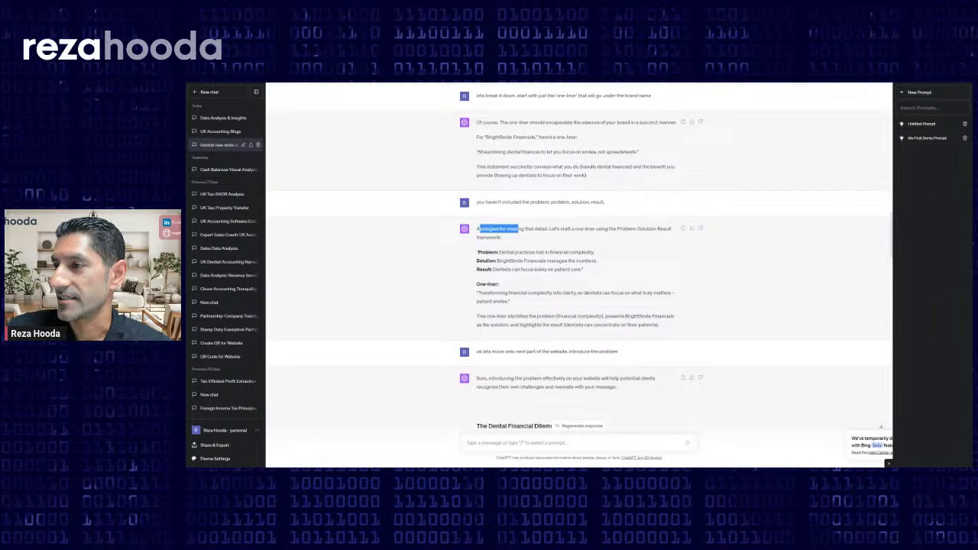
{"action": "left_click_drag", "start_coordinate": [483, 252], "coordinate": [493, 253]}
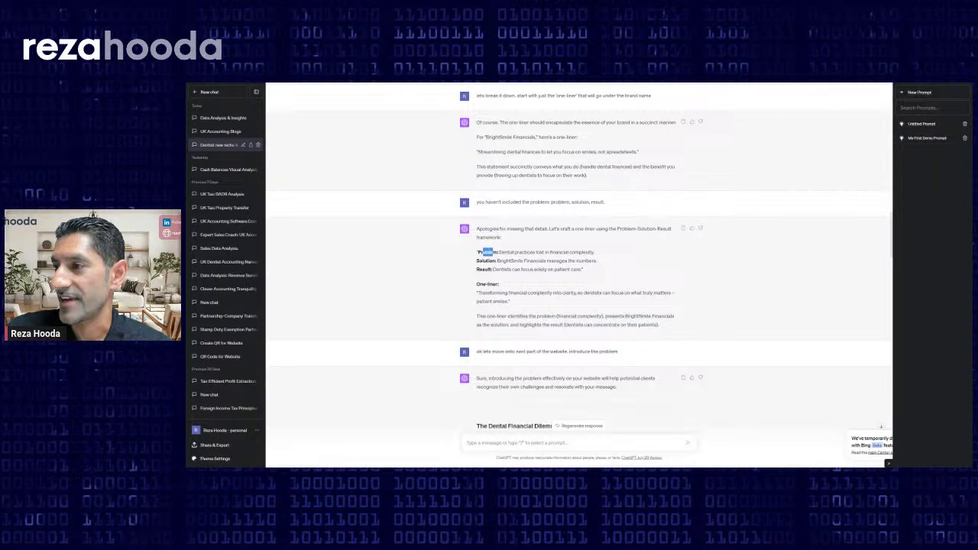
{"action": "left_click", "coordinate": [494, 252]}
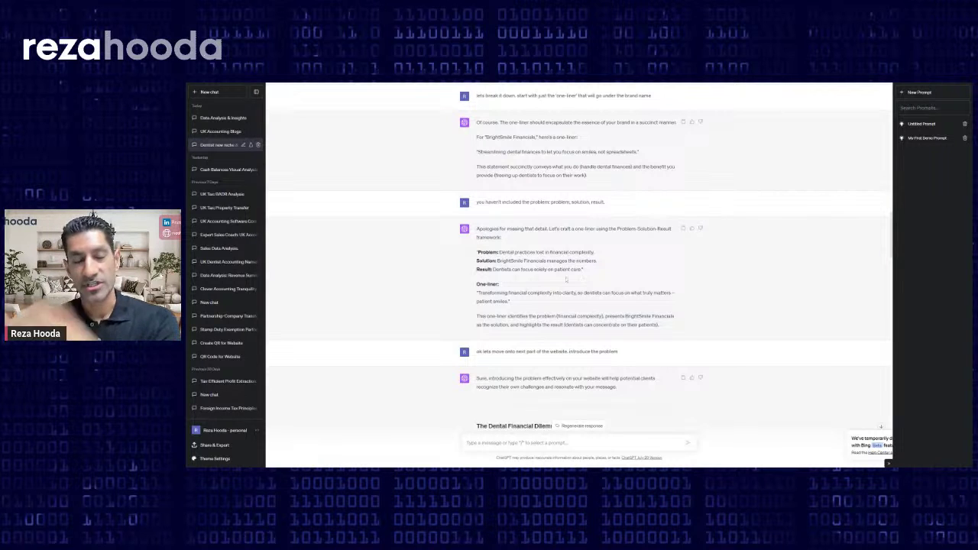
{"action": "left_click_drag", "start_coordinate": [476, 293], "coordinate": [642, 302]}
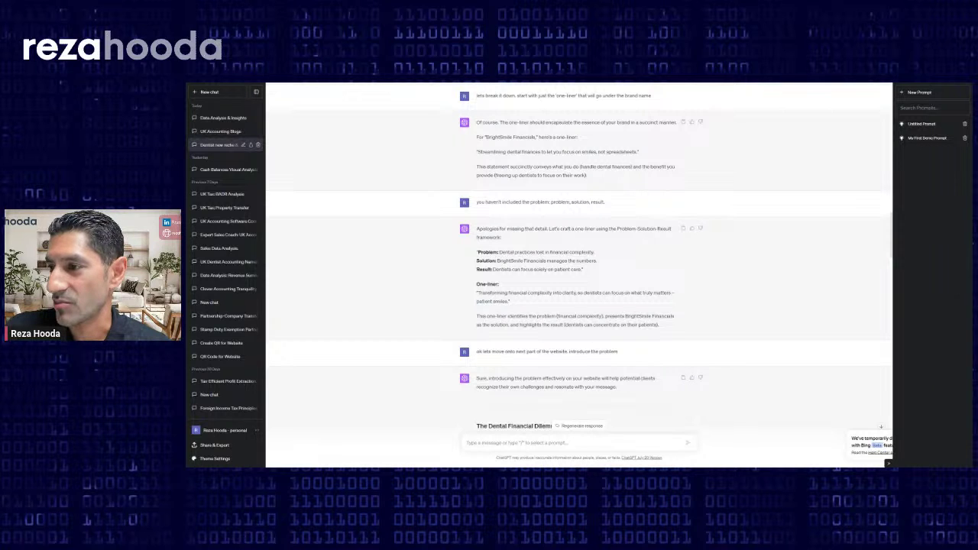
Step: Read the prompt asking to introduce the problem on the website and the full "The Dental Financial Dilemma" section in the reply
{"action": "scroll", "coordinate": [535, 236], "scroll_direction": "down", "scroll_amount": 3}
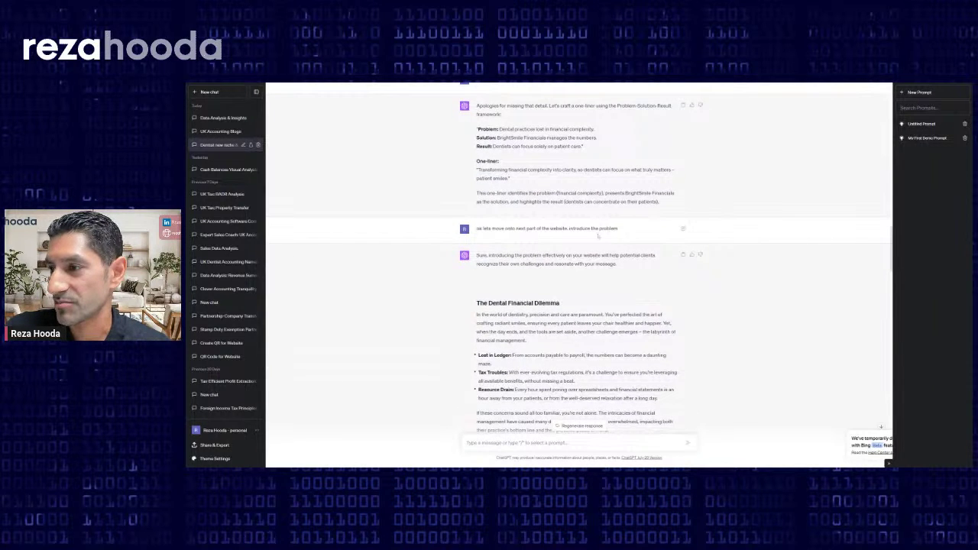
{"action": "scroll", "coordinate": [578, 257], "scroll_direction": "down", "scroll_amount": 3}
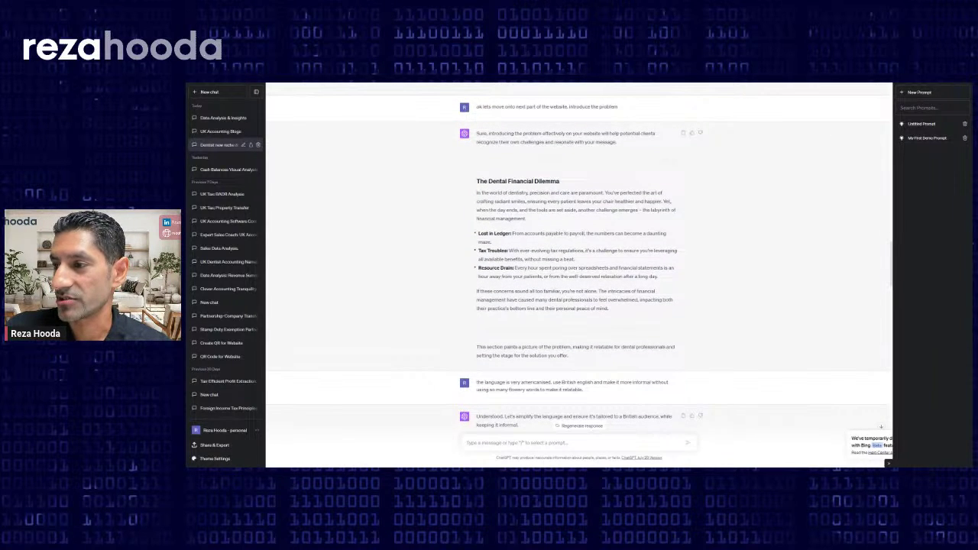
{"action": "left_click_drag", "start_coordinate": [525, 141], "coordinate": [617, 142]}
{"action": "left_click", "coordinate": [622, 149]}
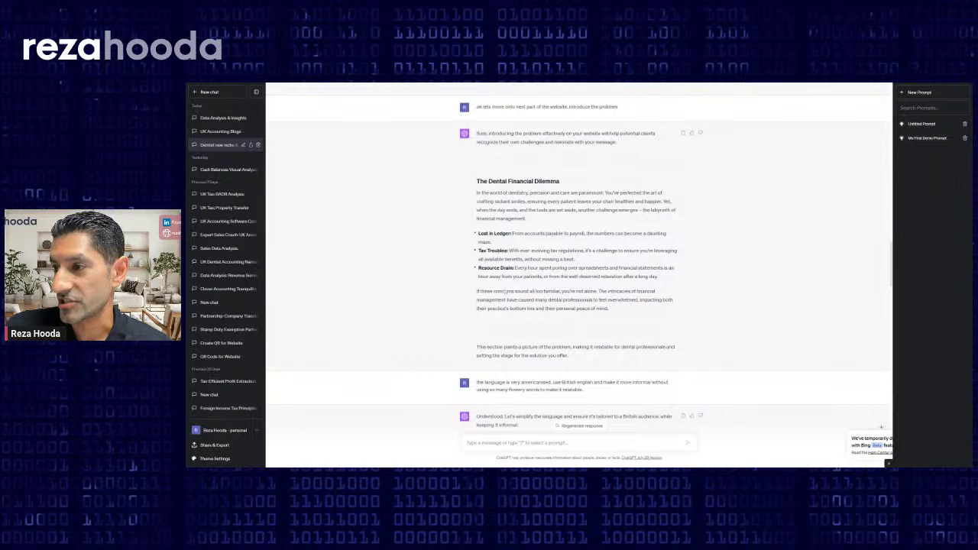
{"action": "scroll", "coordinate": [578, 258], "scroll_direction": "down", "scroll_amount": 3}
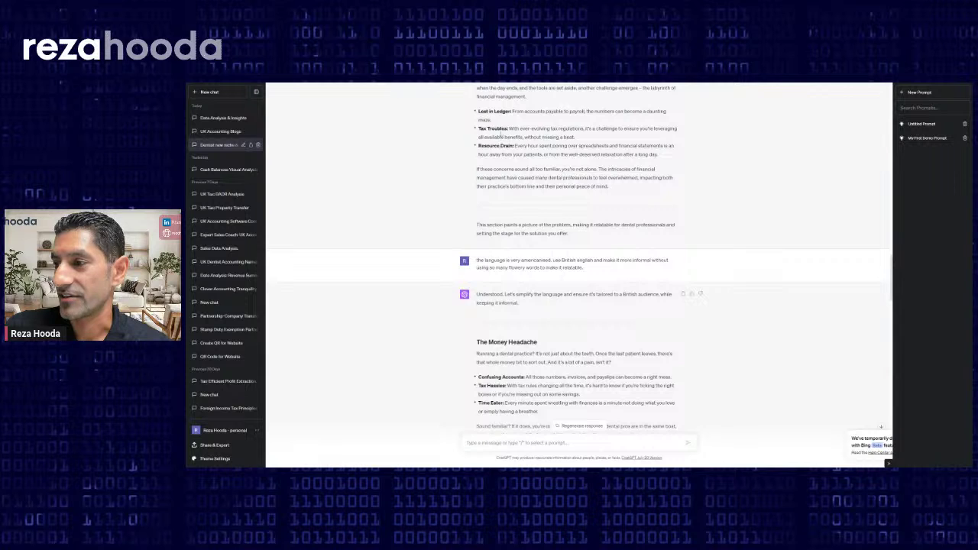
{"action": "scroll", "coordinate": [578, 258], "scroll_direction": "up", "scroll_amount": 3}
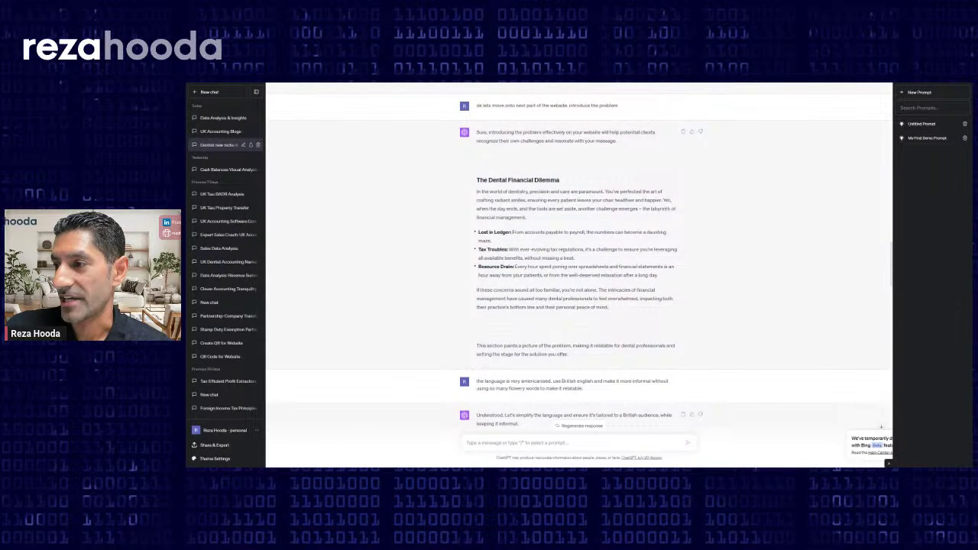
Step: Highlight the prompt asking for informal British English with fewer flowery words, and view the rewritten "The Money Headache" section
{"action": "scroll", "coordinate": [527, 217], "scroll_direction": "down", "scroll_amount": 3}
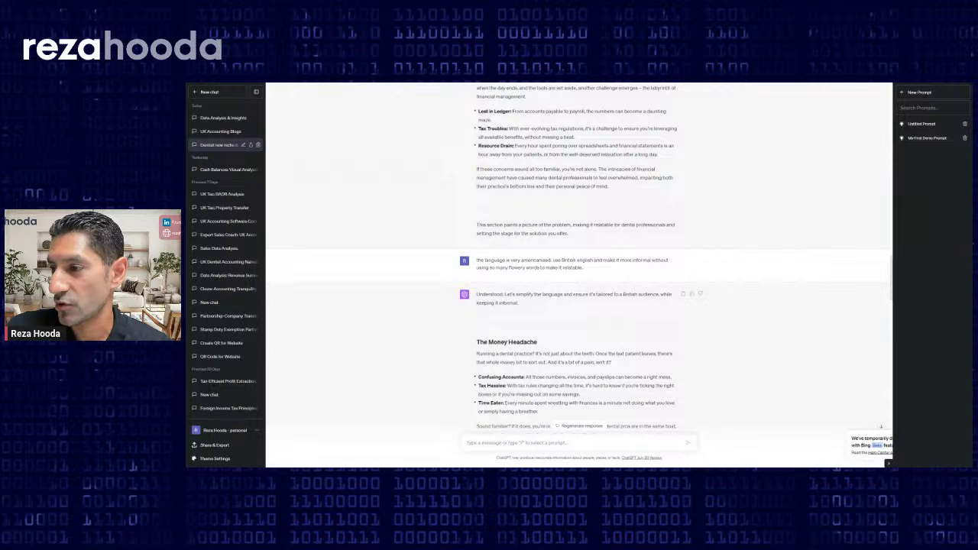
{"action": "left_click_drag", "start_coordinate": [476, 260], "coordinate": [492, 267]}
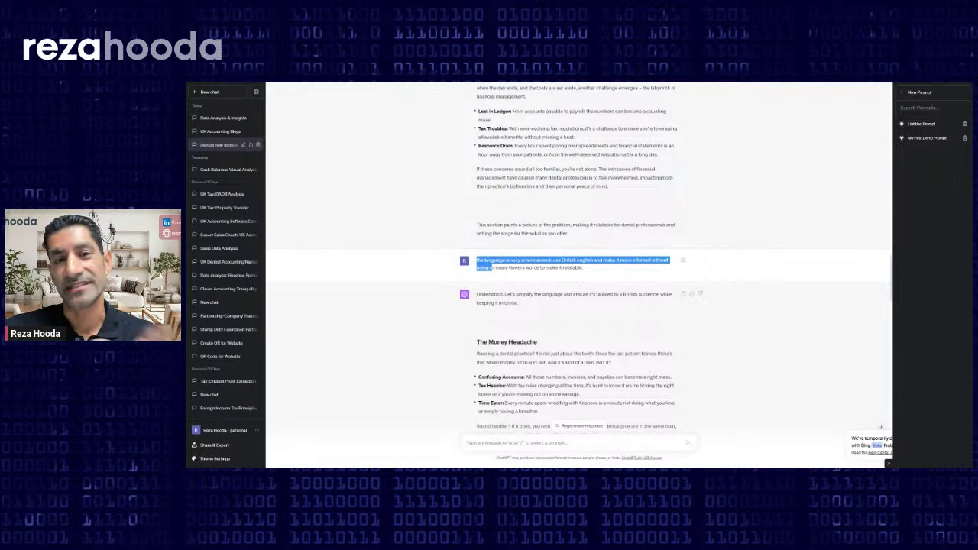
{"action": "left_click_drag", "start_coordinate": [491, 267], "coordinate": [496, 268]}
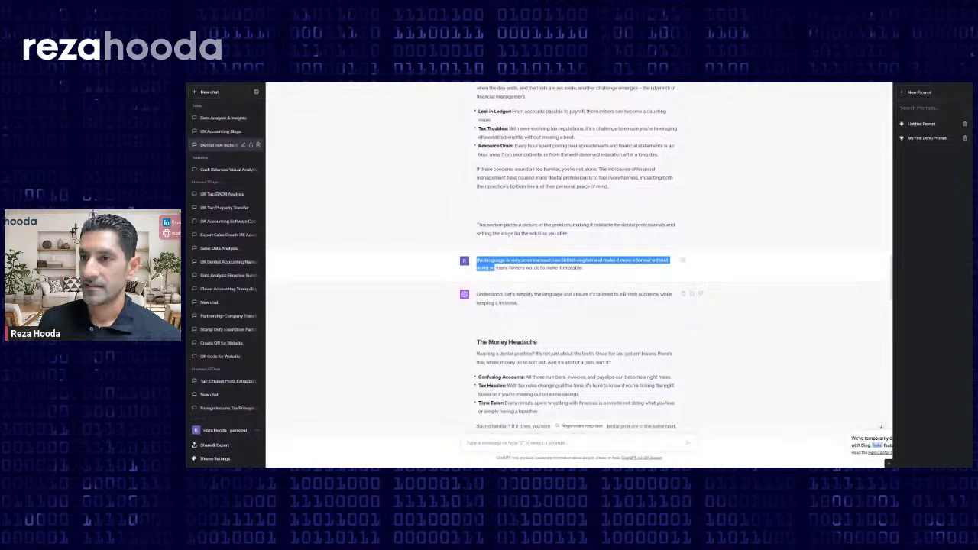
{"action": "scroll", "coordinate": [579, 260], "scroll_direction": "down", "scroll_amount": 3}
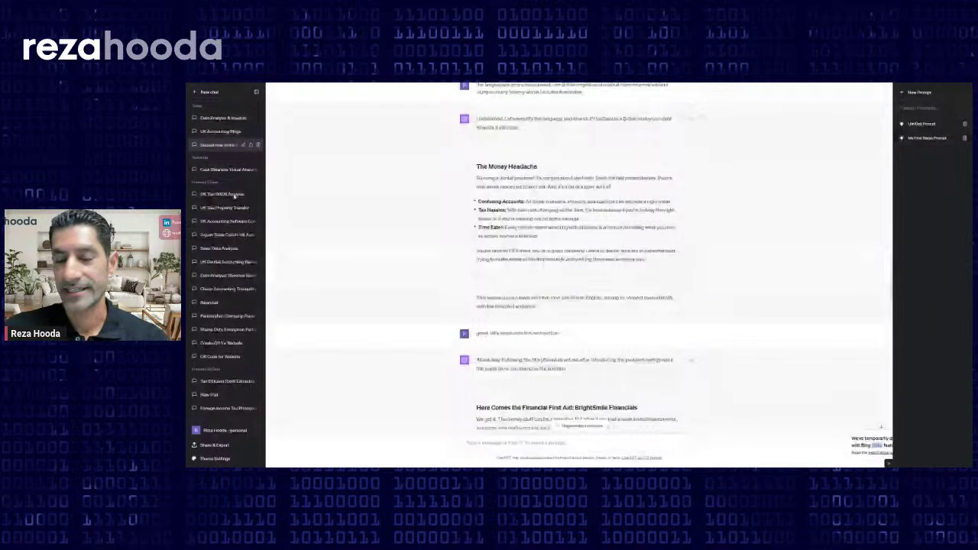